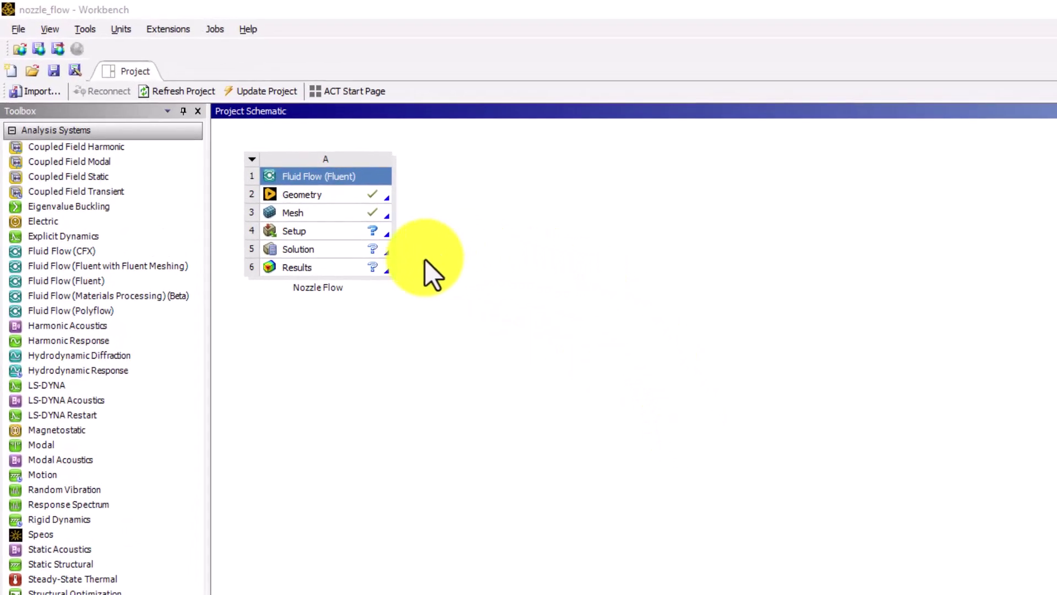
- Launch Fluent from the Nozzle Flow system's Solution cell (A5) in Workbench
click(364, 251)
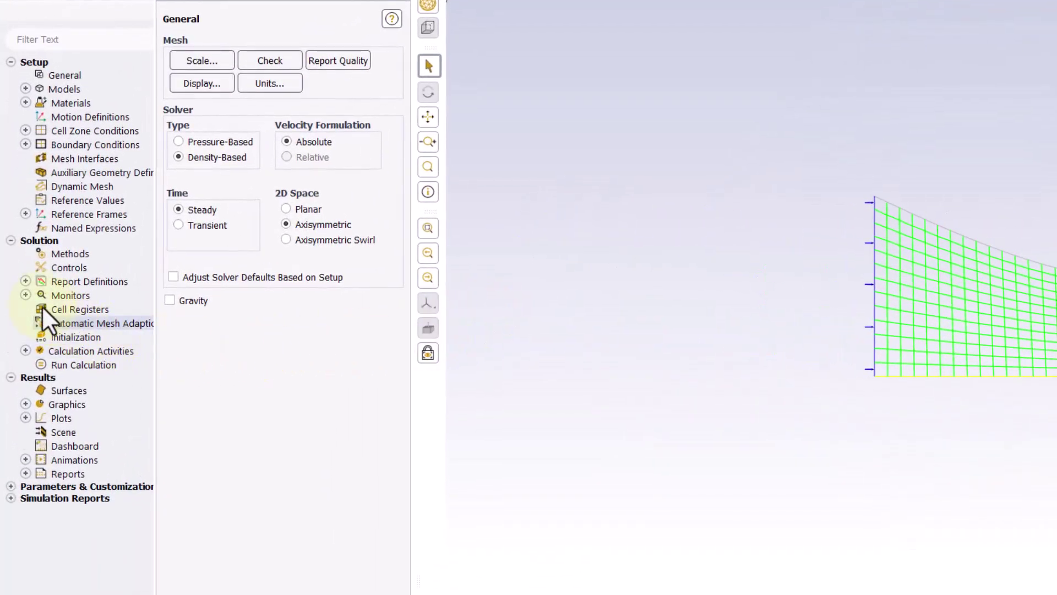
- Open the Residual Monitors dialog from Solution > Monitors > Residual
click(19, 294)
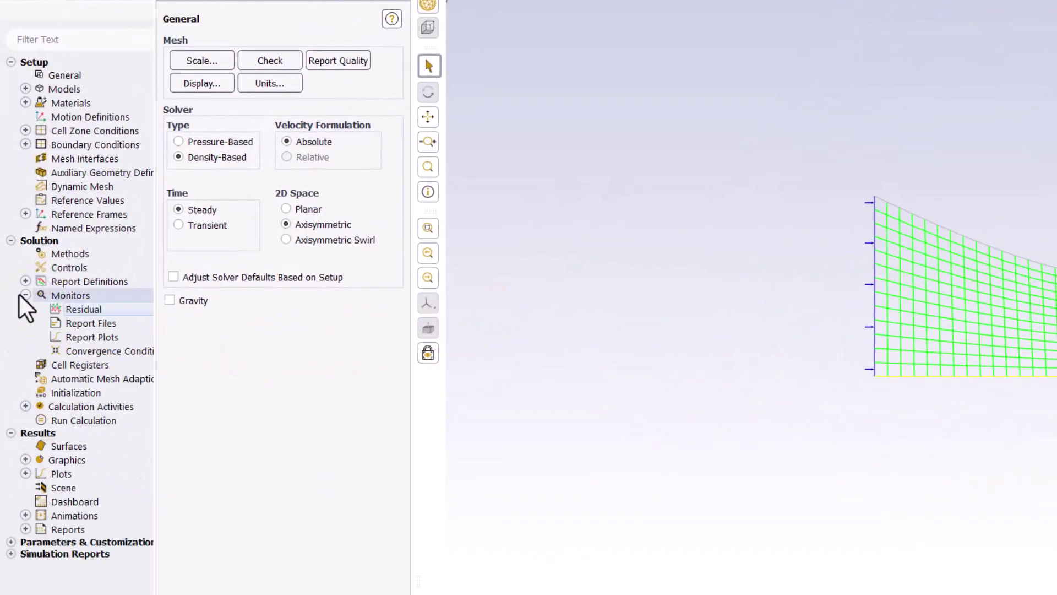
click(140, 309)
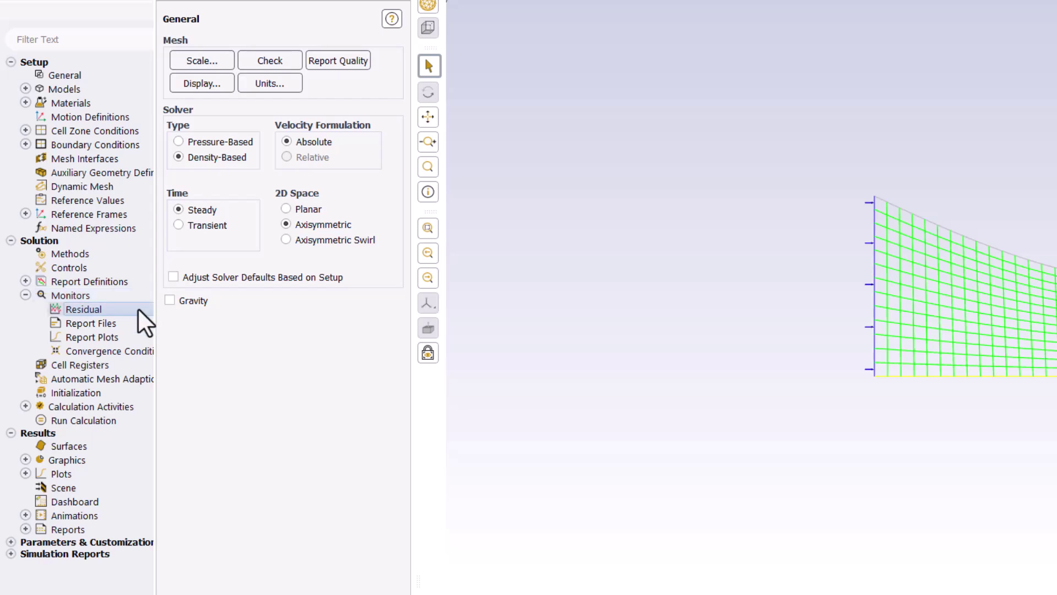
double_click(138, 307)
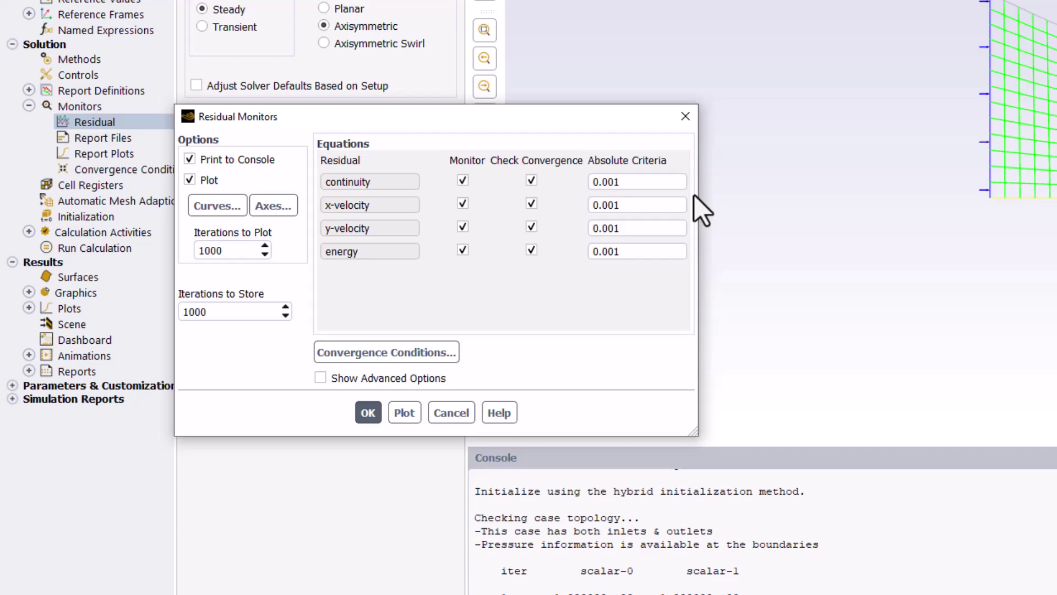
- Set the continuity absolute criterion to 1E-6 and copy that value
drag(641, 181, 534, 199)
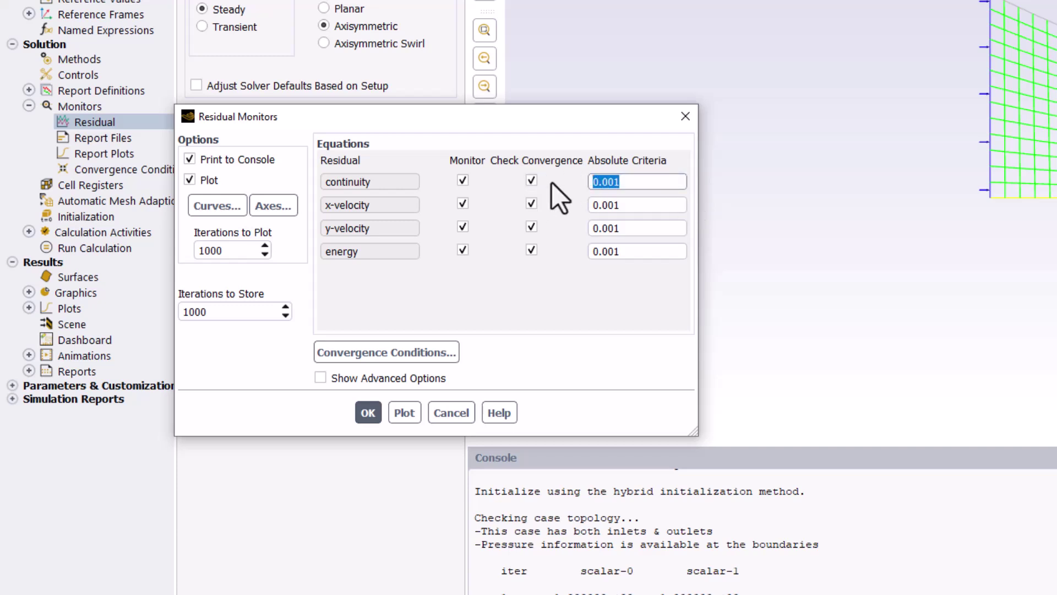
text(1E-6)
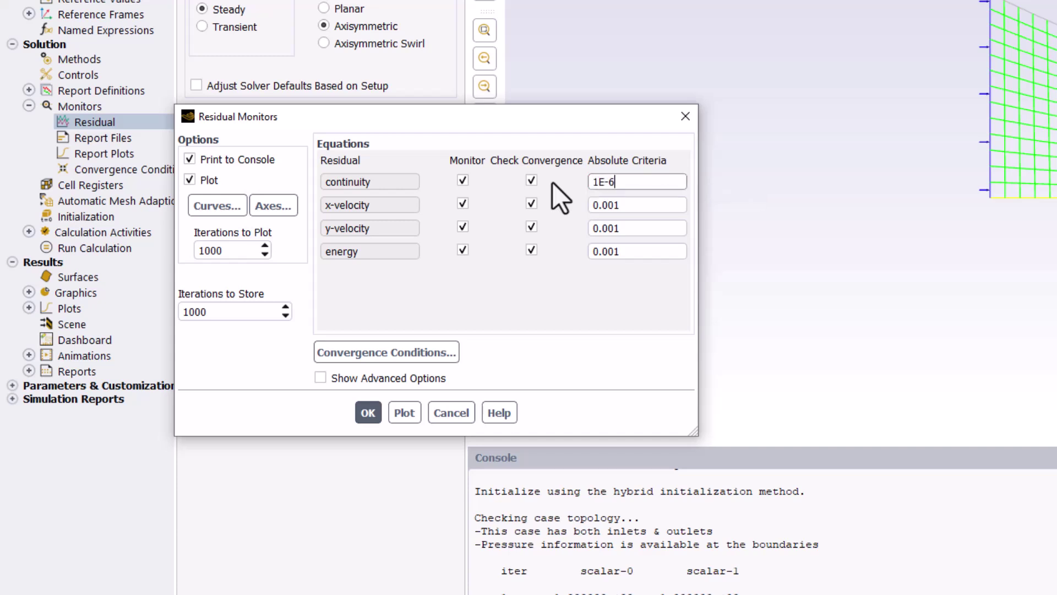
key(ctrl+a)
key(ctrl+c)
- Set the x-velocity, y-velocity and energy absolute criteria to 1E-6
click(644, 206)
key(ctrl+a)
key(ctrl+v)
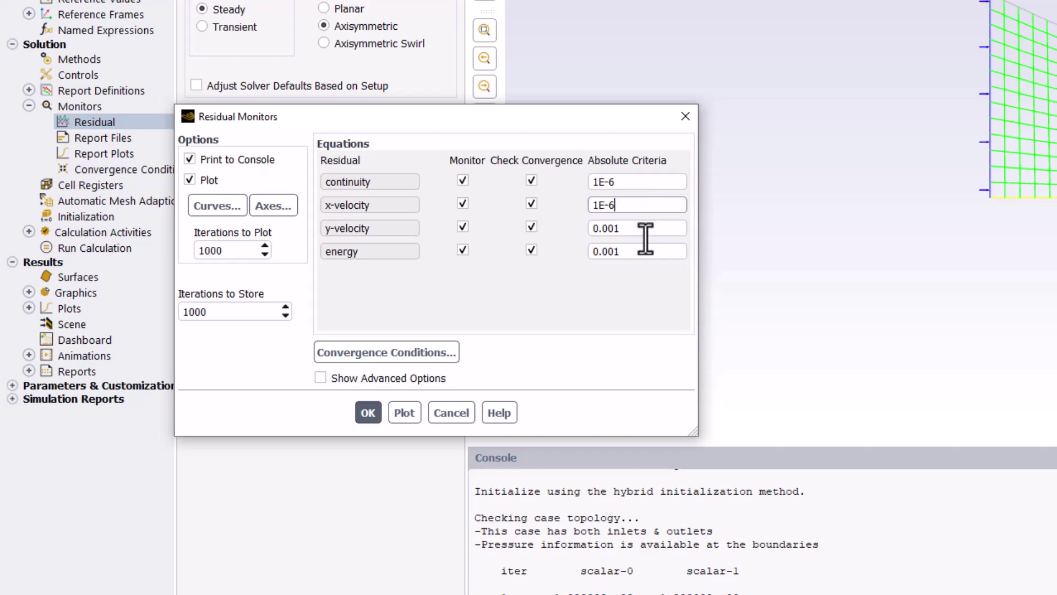
click(644, 232)
key(ctrl+a)
key(ctrl+v)
click(634, 252)
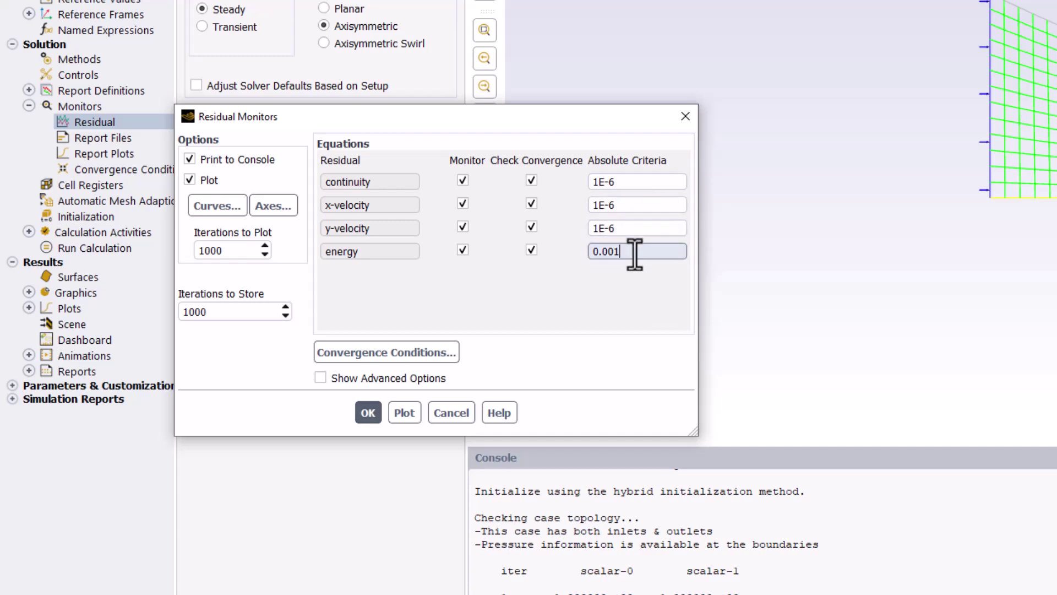
key(ctrl+a)
key(ctrl+v)
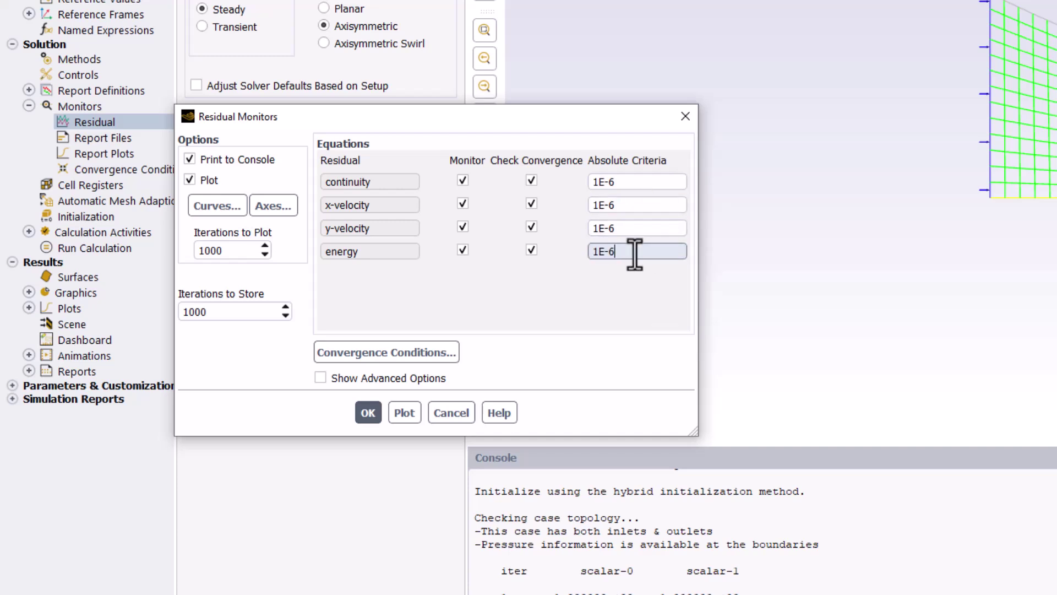
click(691, 223)
- Apply the 1E-6 residual criteria and go to the Solution Initialization page
click(370, 419)
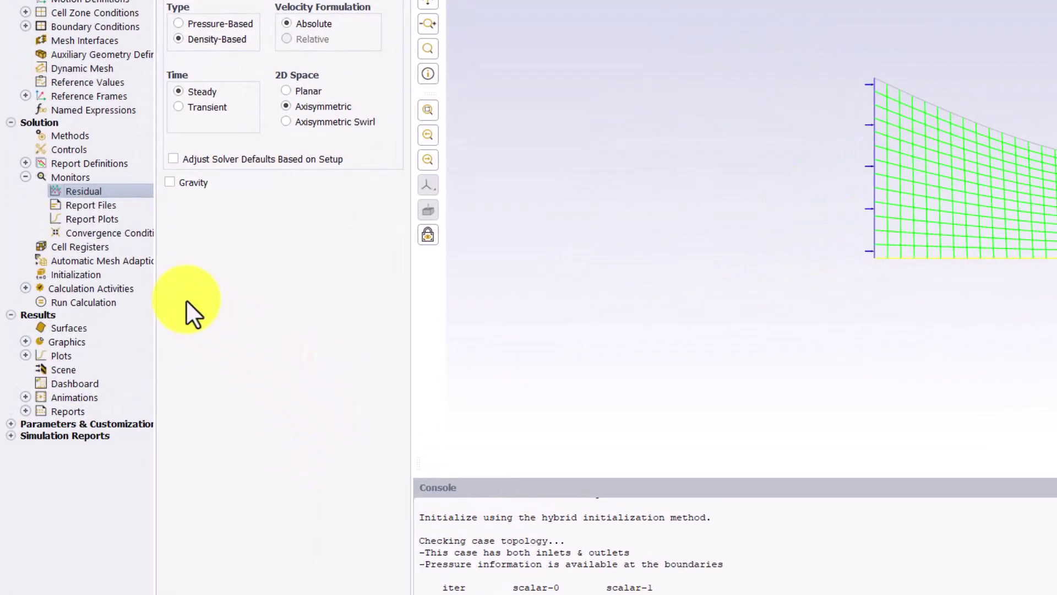
click(131, 274)
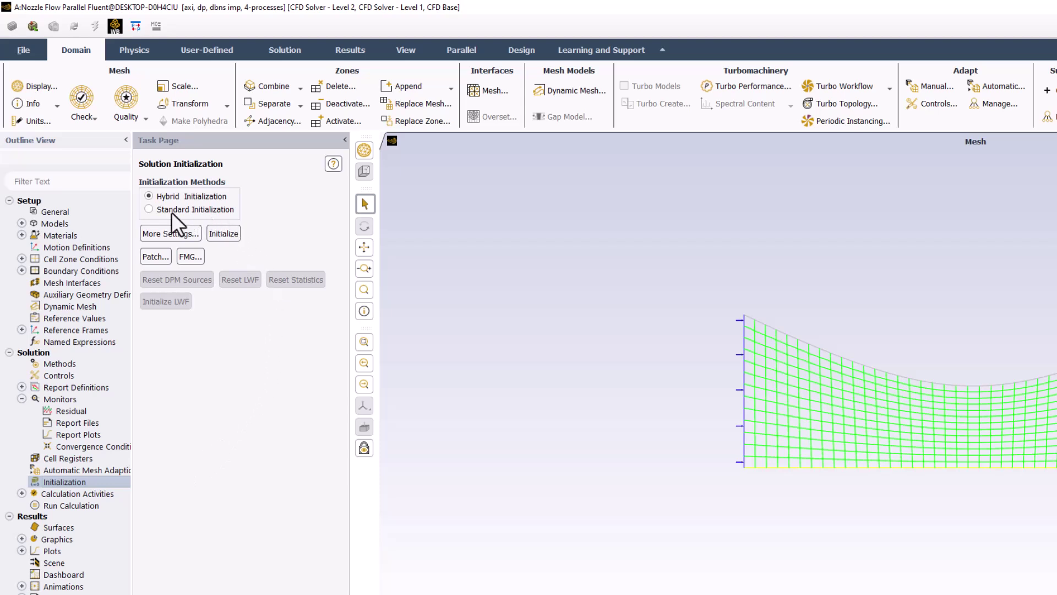
- Initialize the flow with Standard Initialization computed from the inlet, discarding unsaved data
click(149, 210)
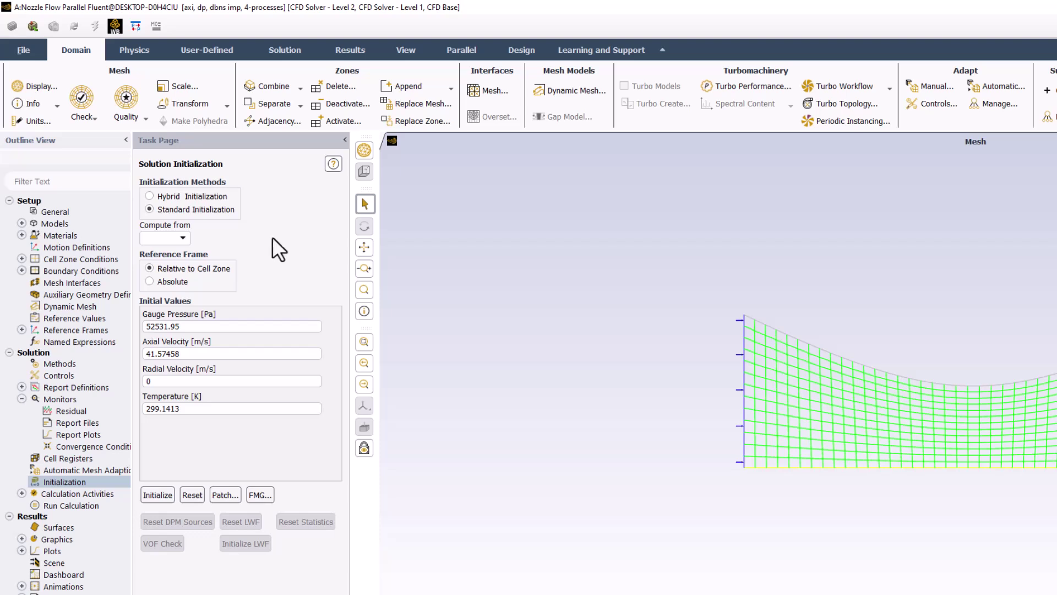
click(185, 239)
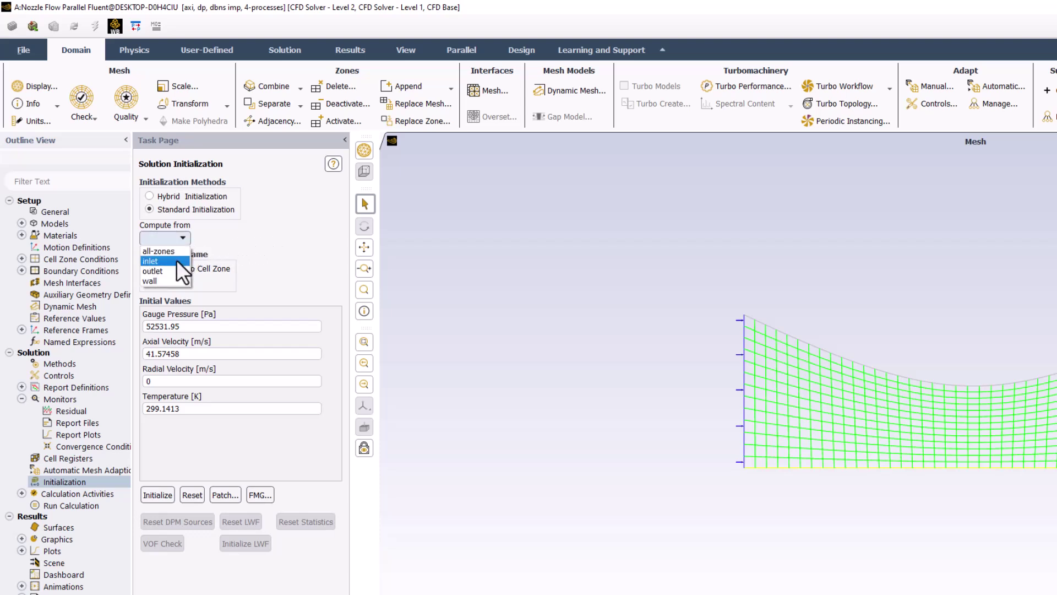
click(176, 261)
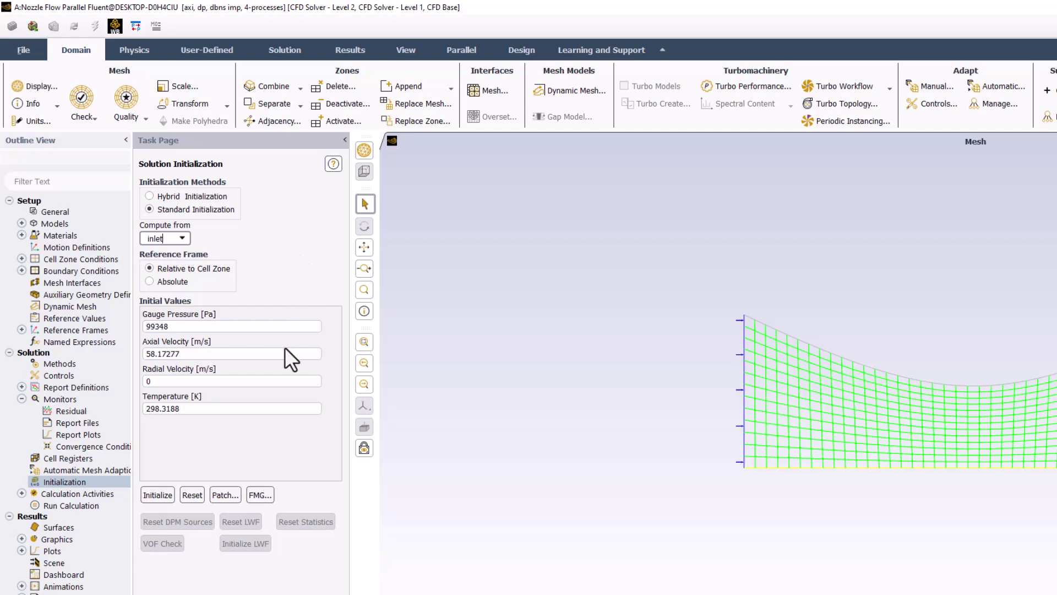
click(158, 495)
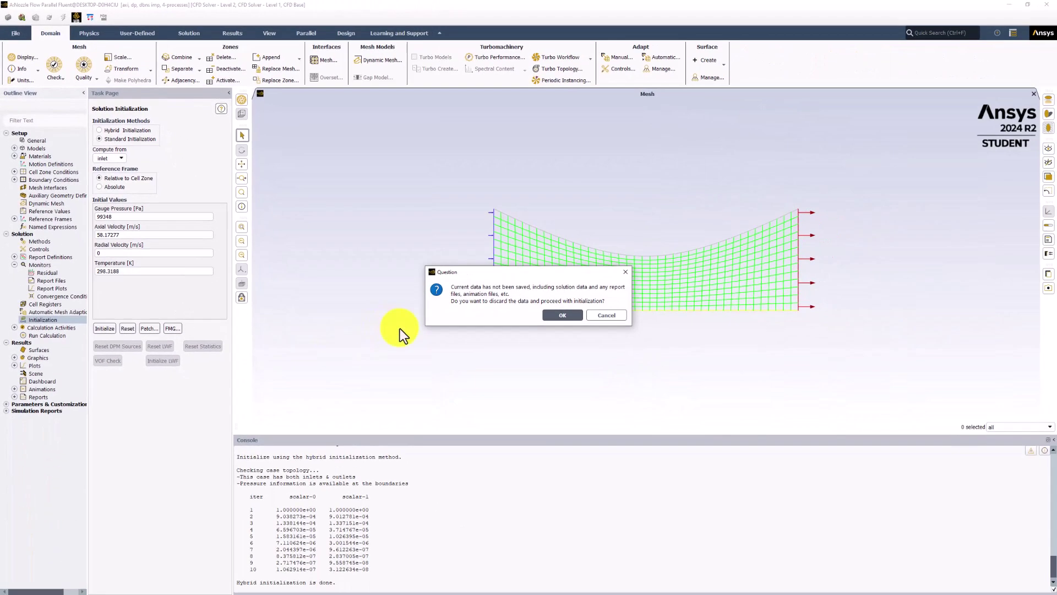
click(561, 315)
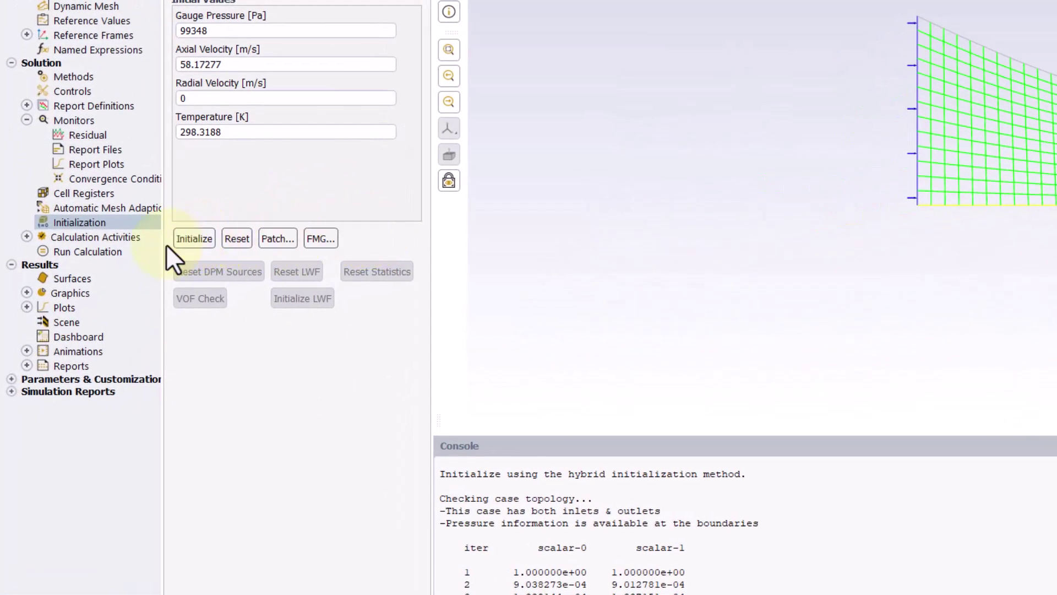
- Run the calculation for 150 iterations; it converges at iteration 132
click(137, 251)
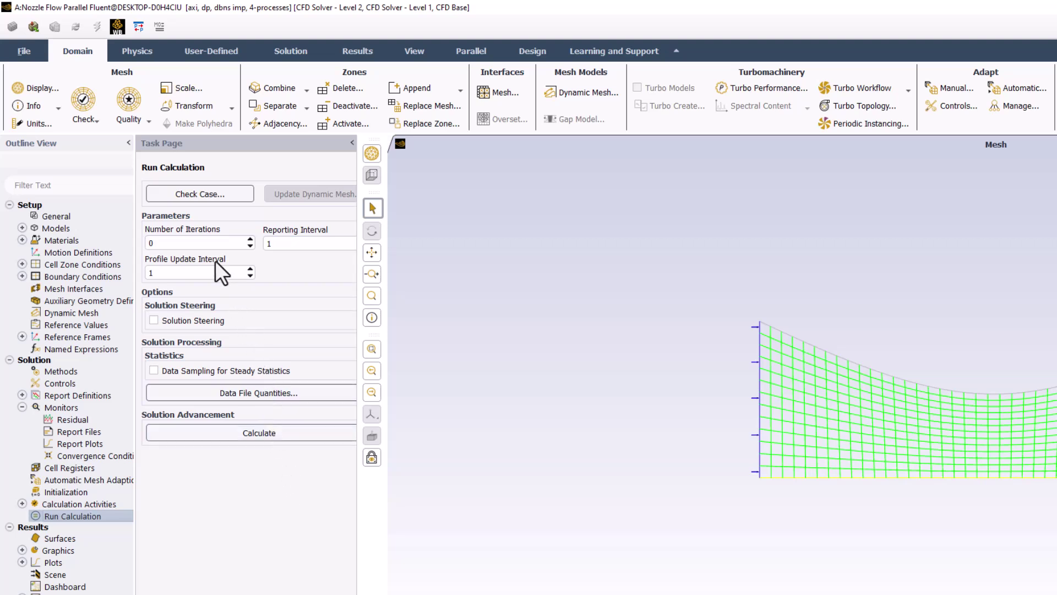
drag(149, 243, 122, 246)
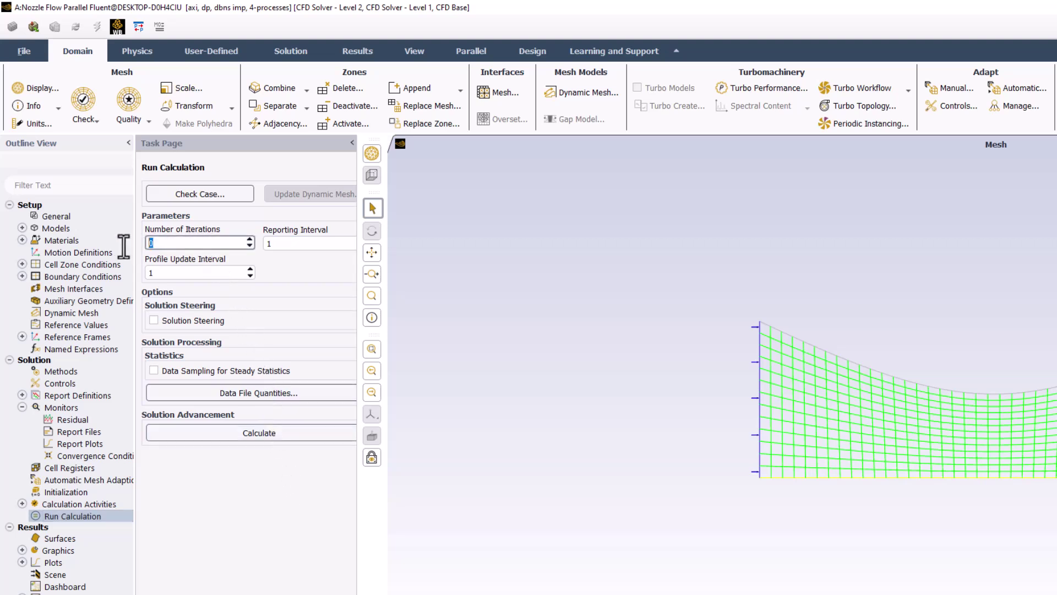
text(150)
click(283, 270)
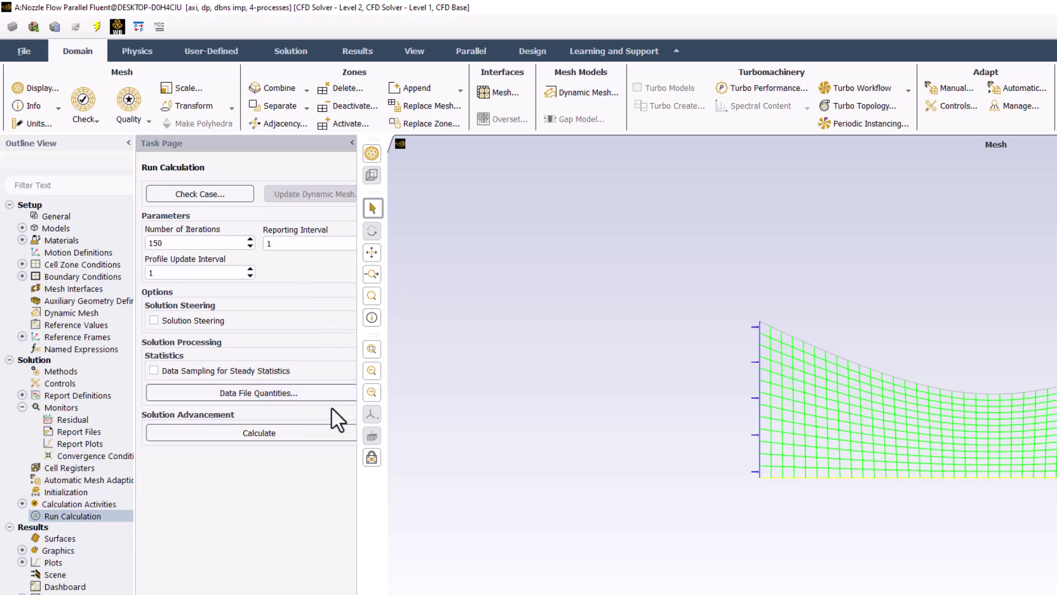
click(296, 429)
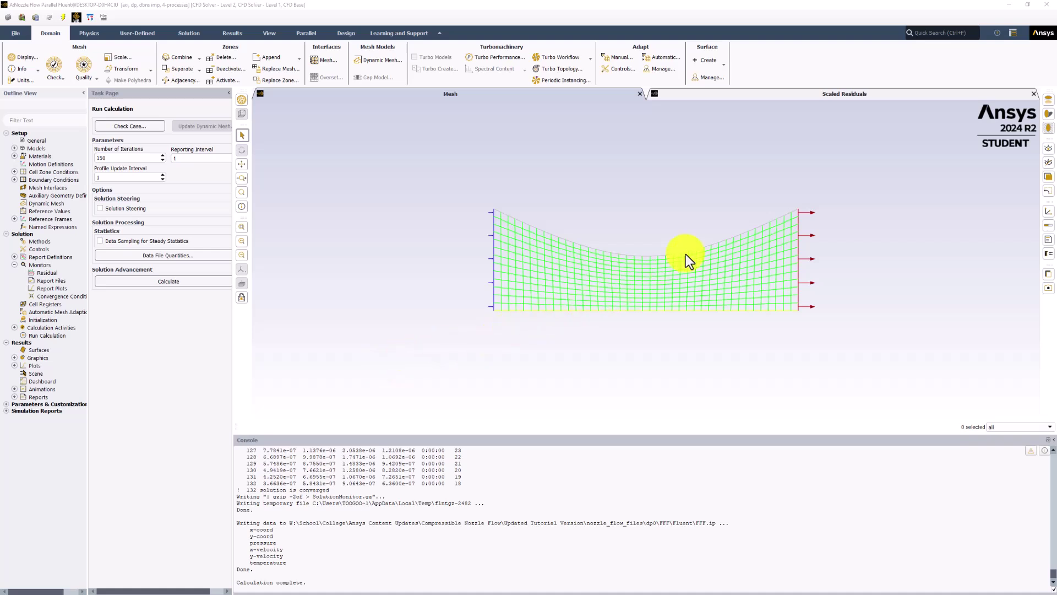
- Show the Scaled Residuals plot with all four residuals below 1e-6 near iteration 132
click(882, 92)
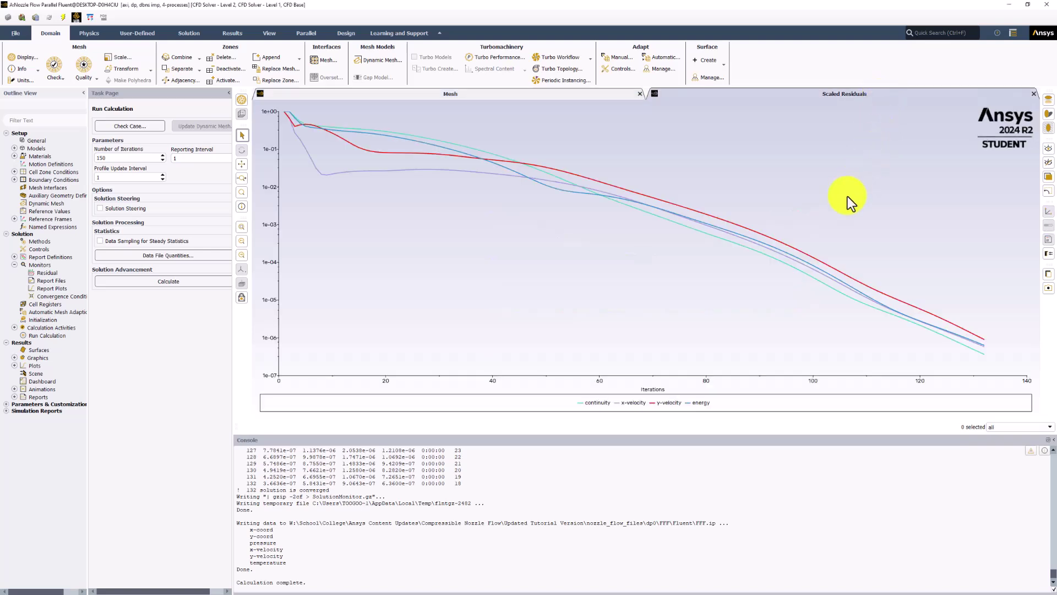